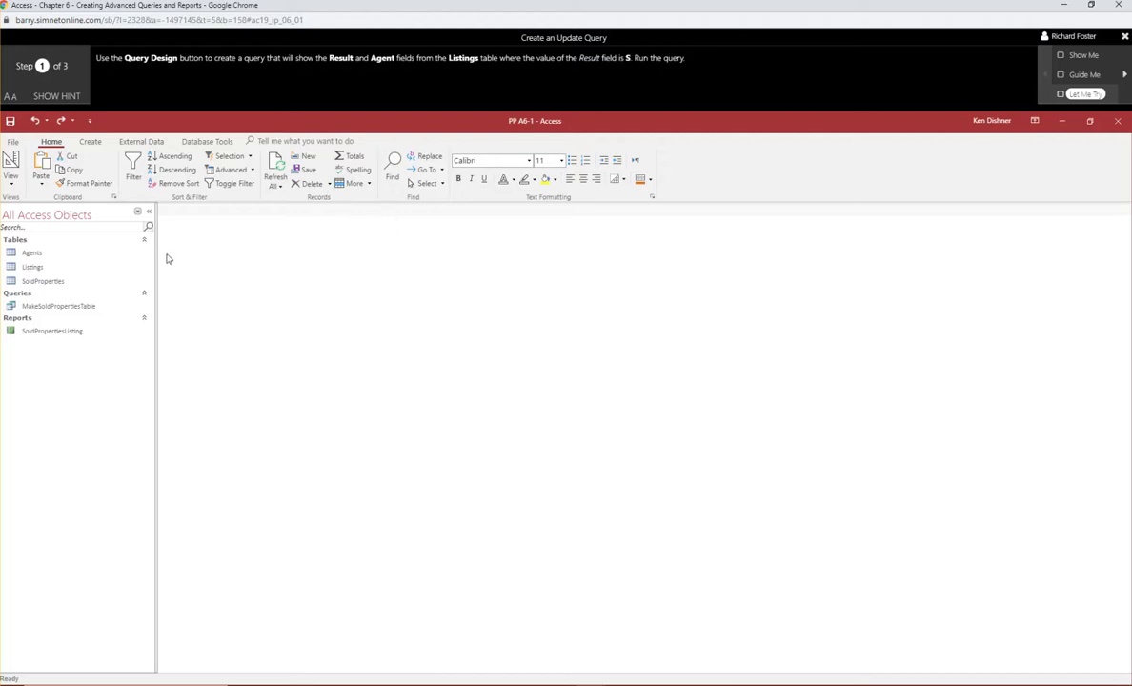
Create a new query in Design view and add only the Listings table to it.
click(89, 143)
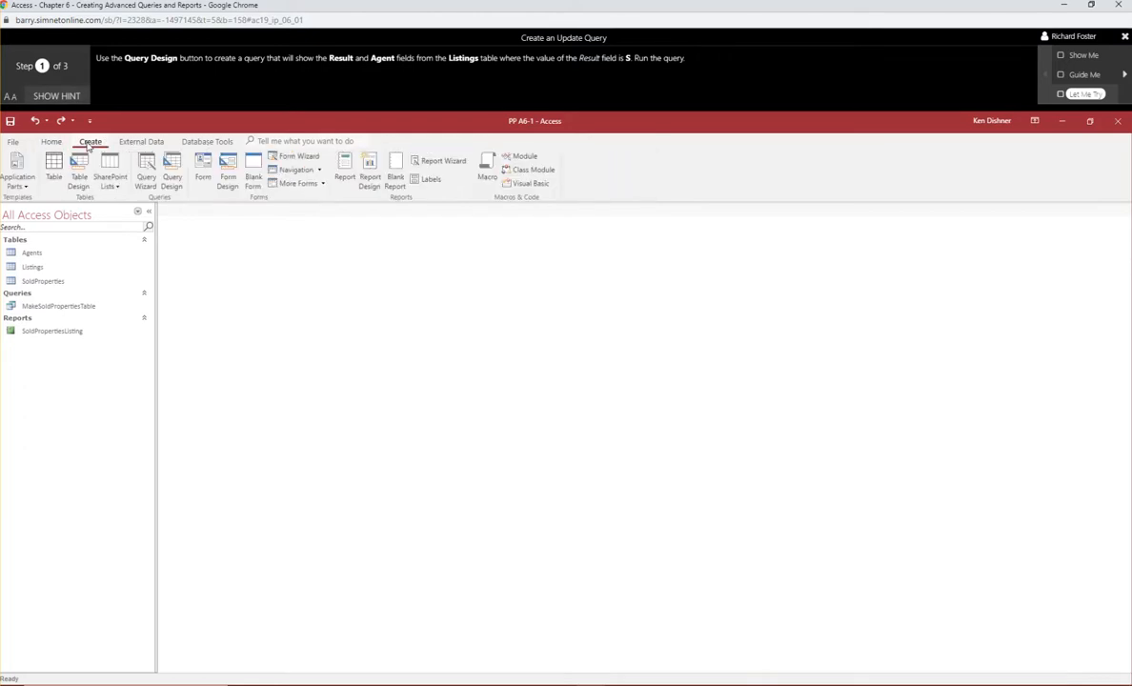
click(170, 168)
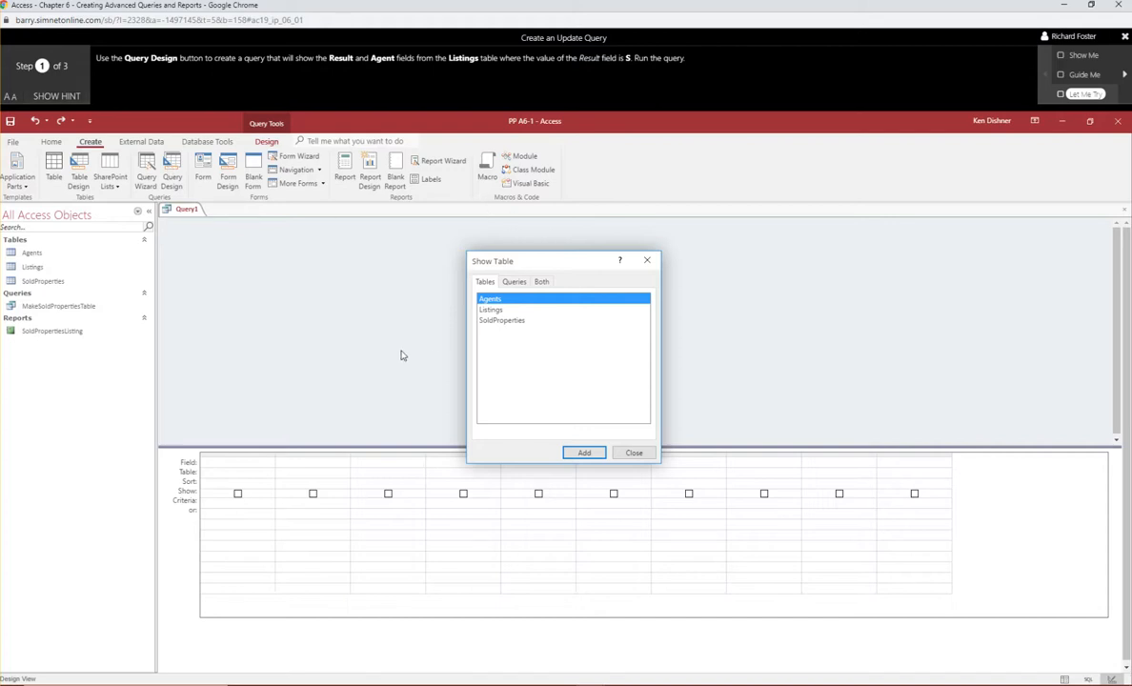
shift+click(498, 312)
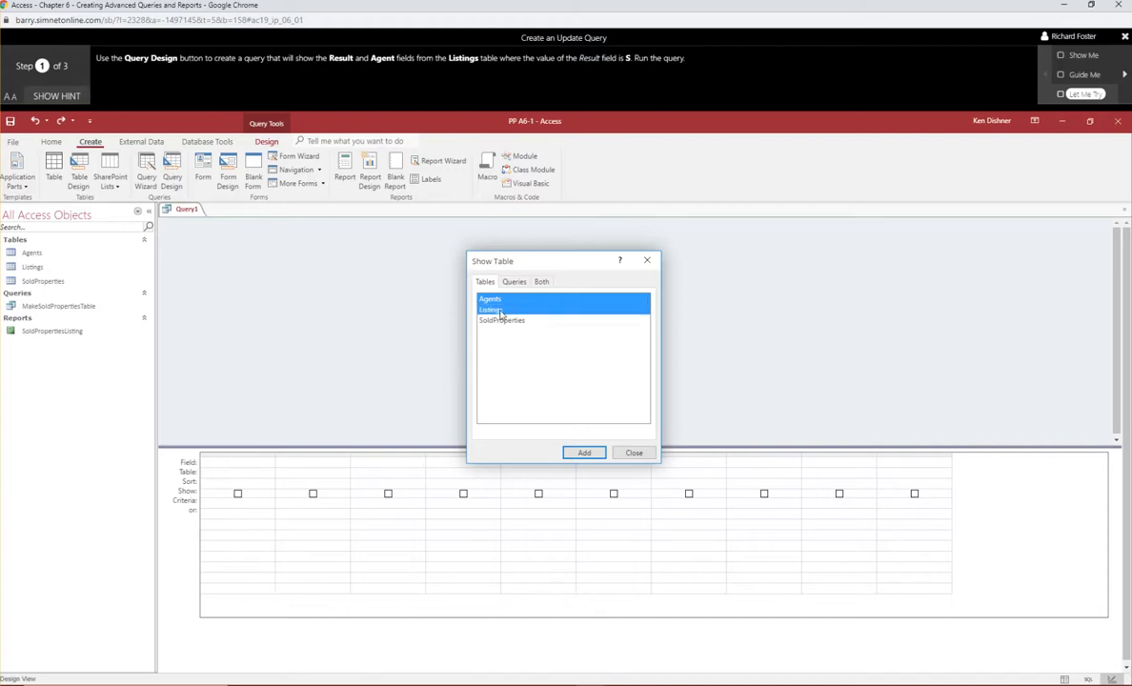
ctrl+click(498, 312)
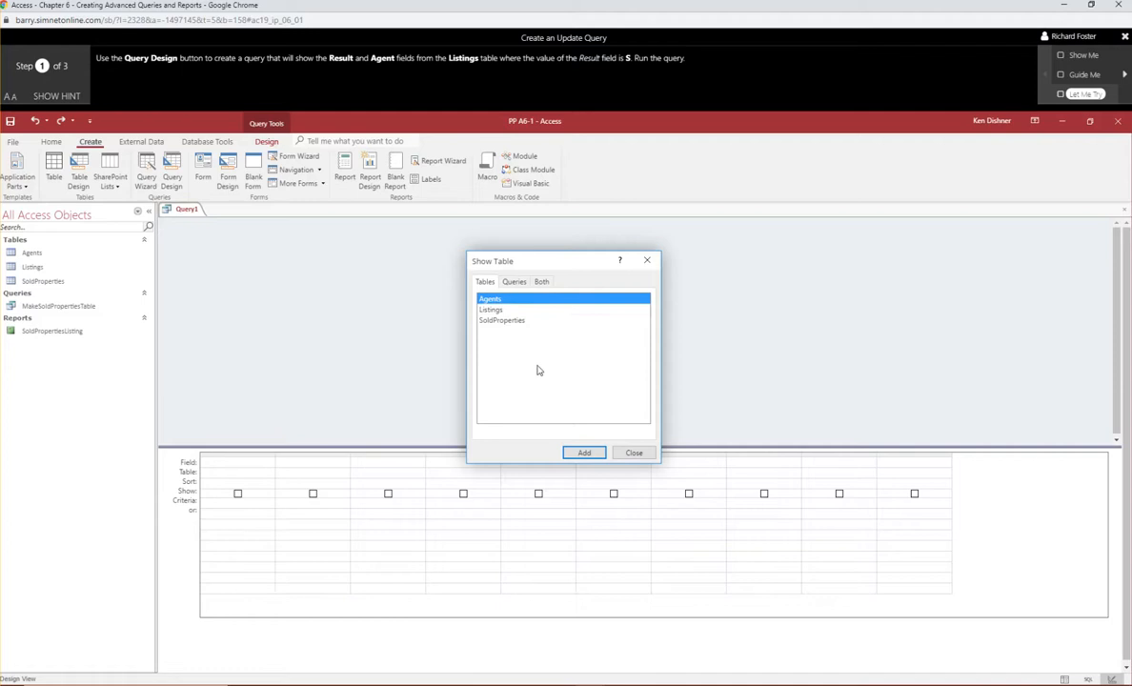
ctrl+click(502, 321)
ctrl+click(502, 321)
ctrl+click(499, 311)
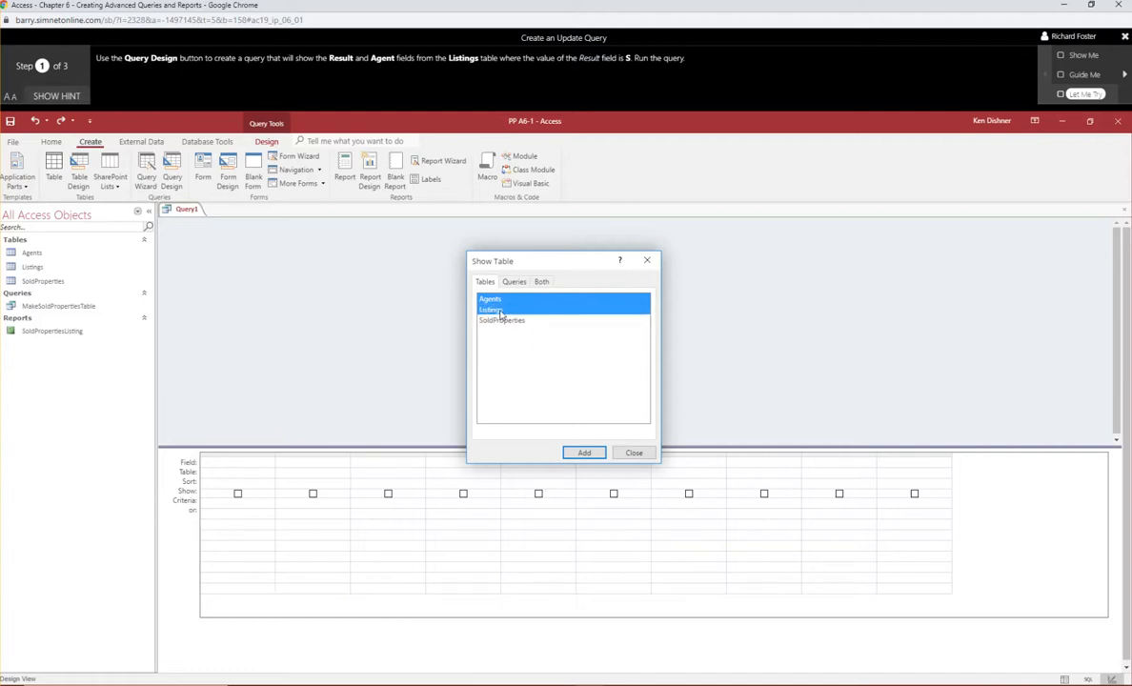
double_click(499, 312)
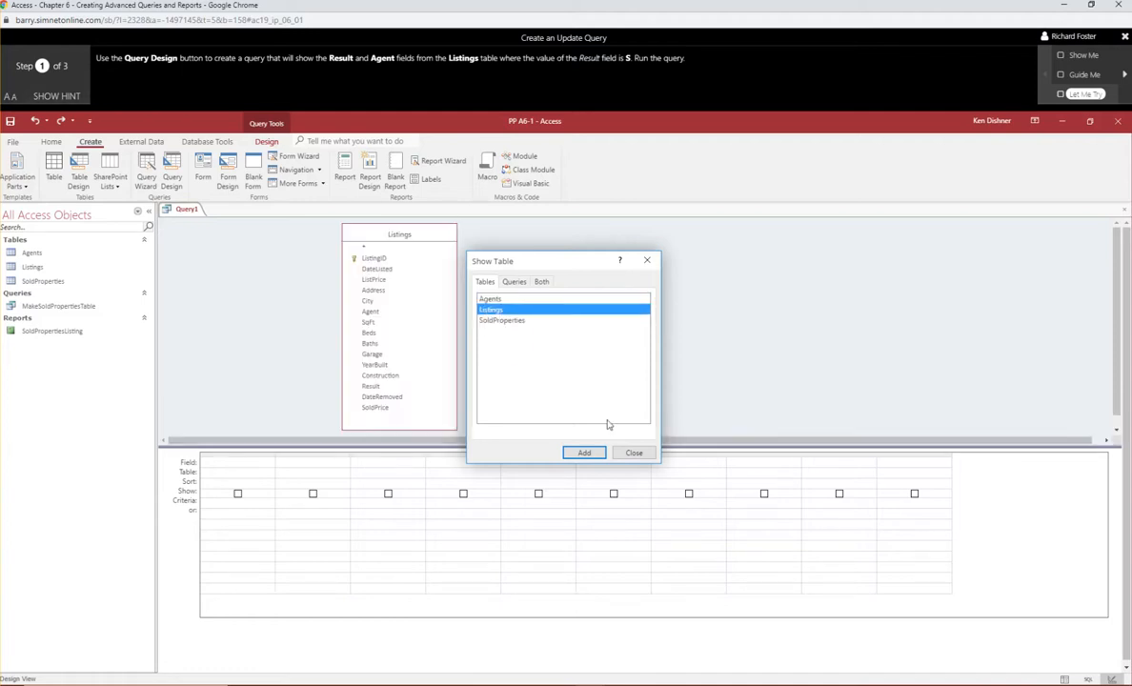
click(633, 453)
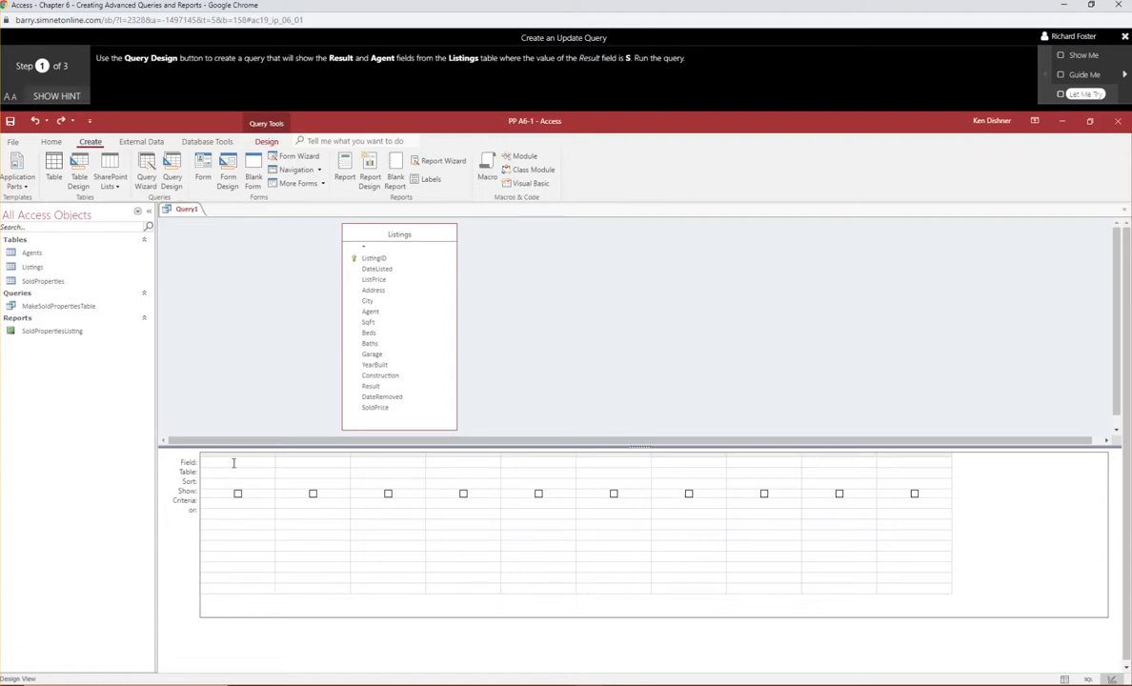
Add the Result and Agent fields from the Listings table to the query's first two columns.
click(374, 387)
double_click(380, 386)
click(316, 462)
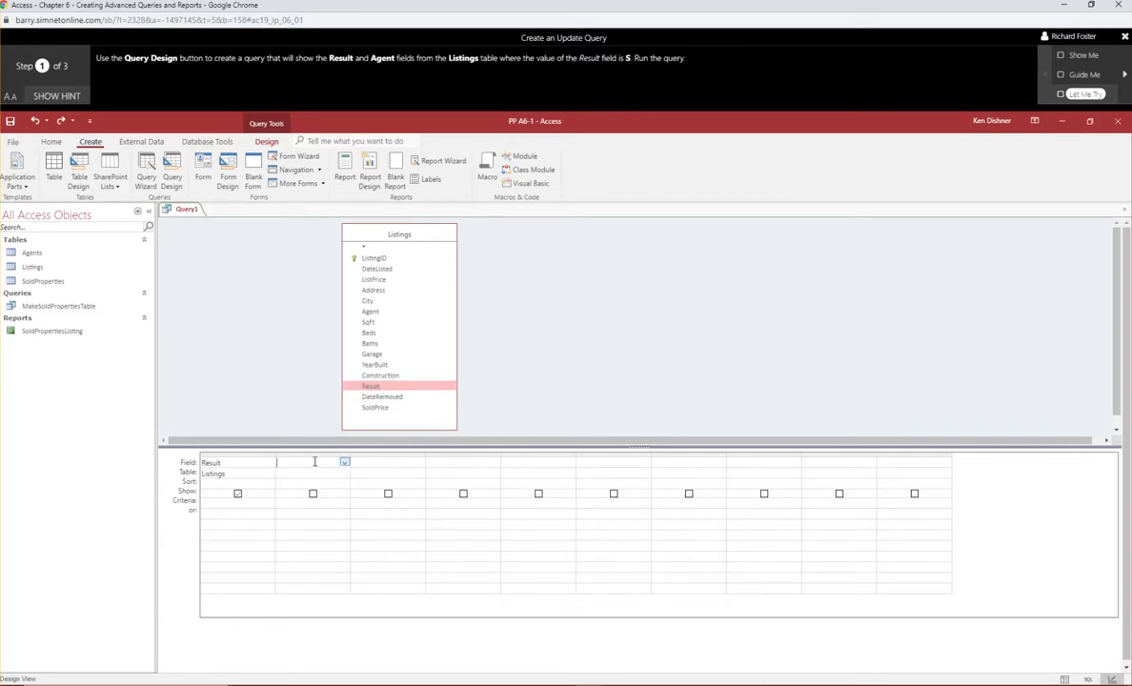
click(376, 313)
double_click(378, 313)
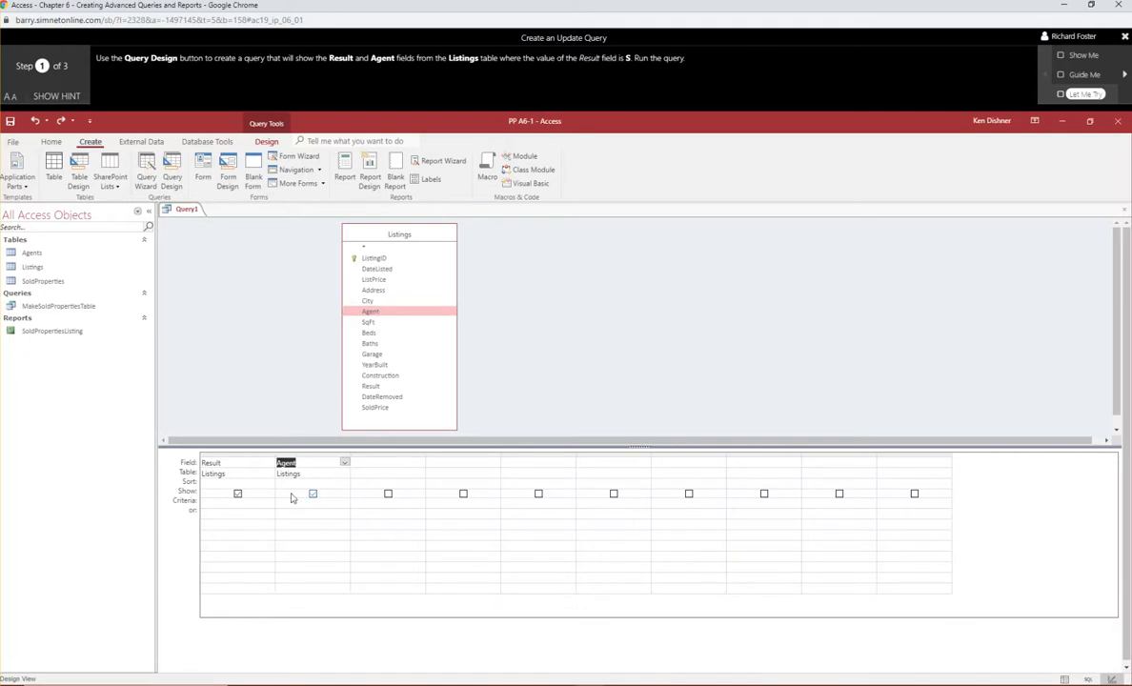
Set the Result field's criterion to S and run the query, continuing to the exercise's second step.
click(223, 502)
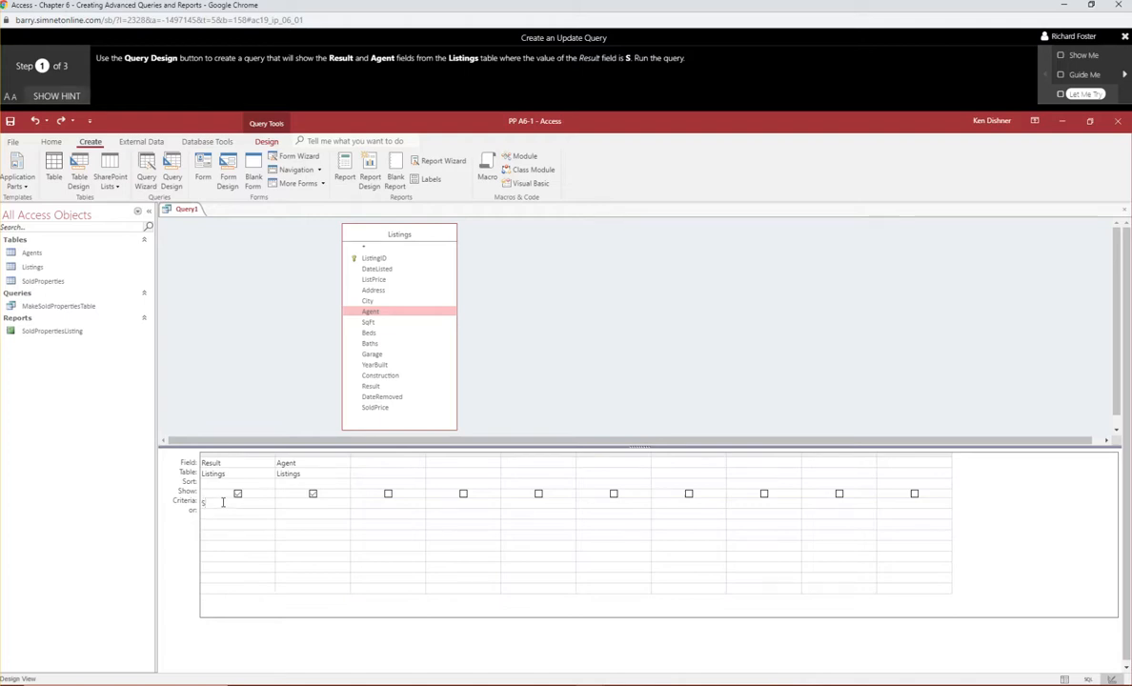
key(Return)
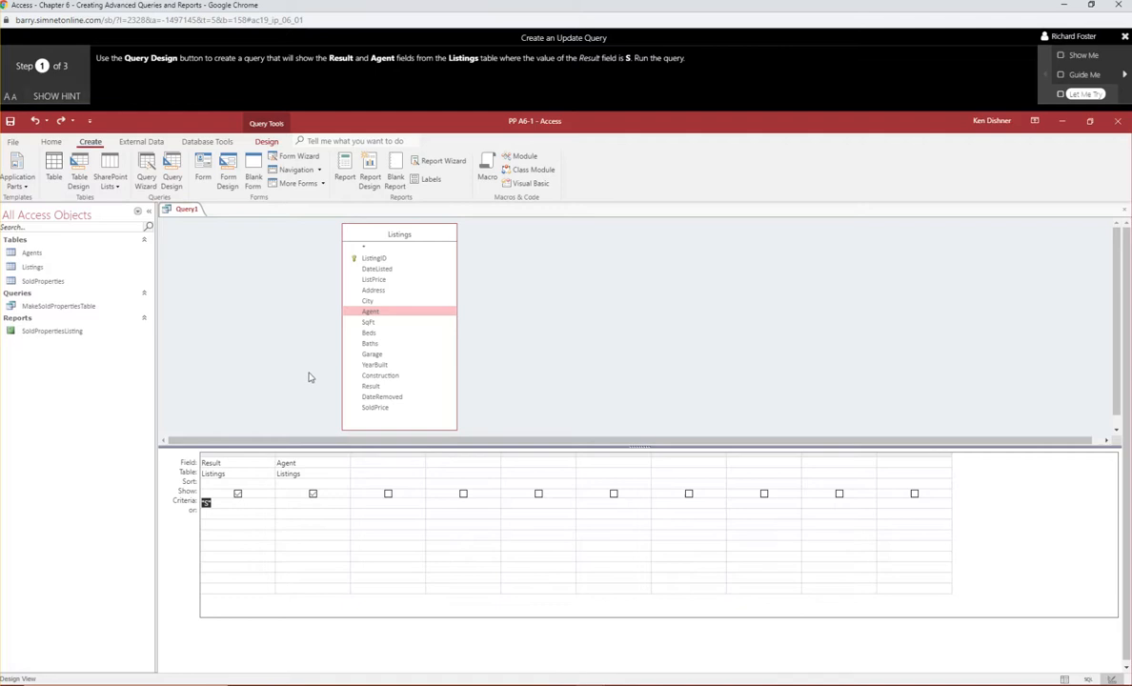
click(269, 141)
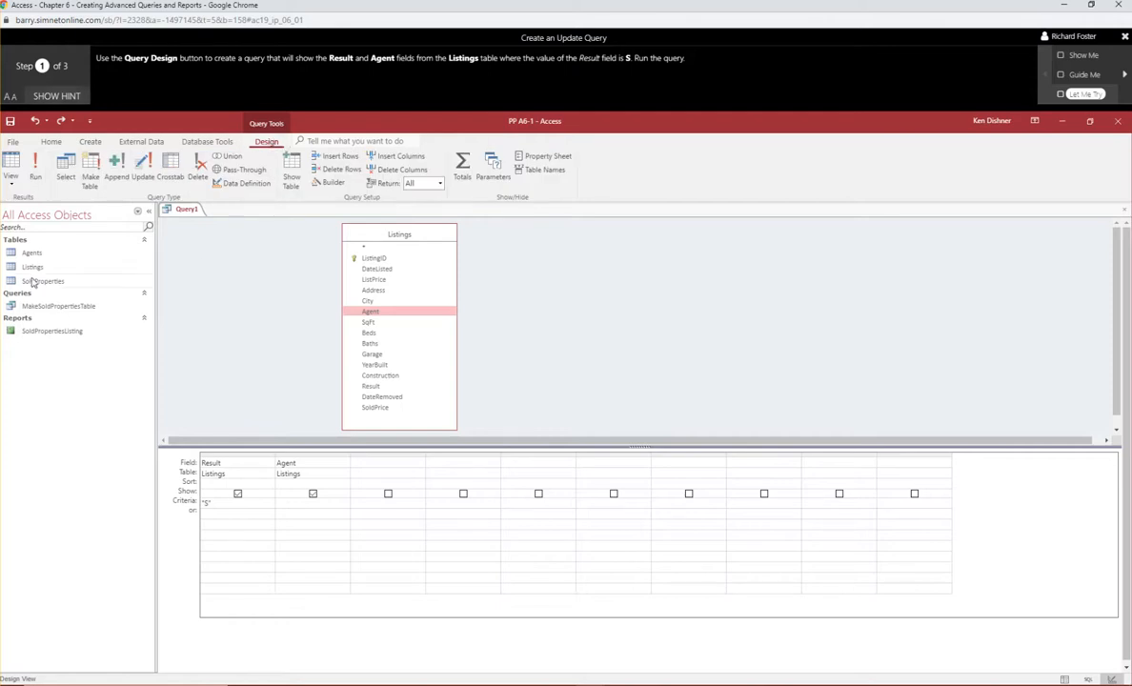
click(34, 169)
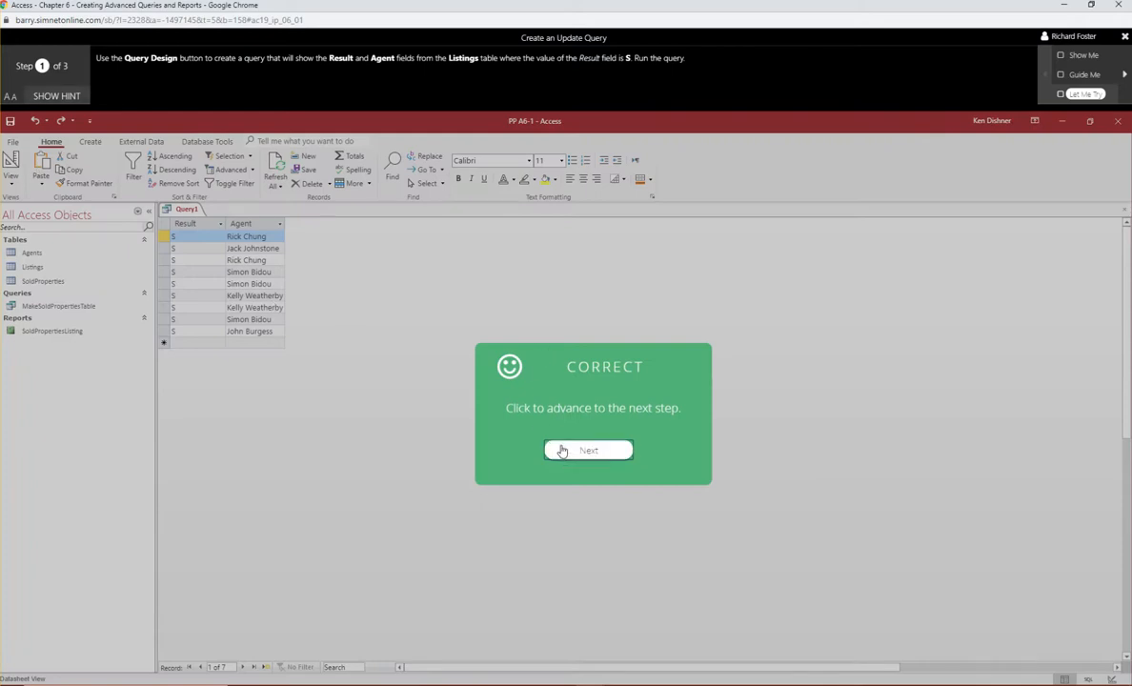
click(562, 451)
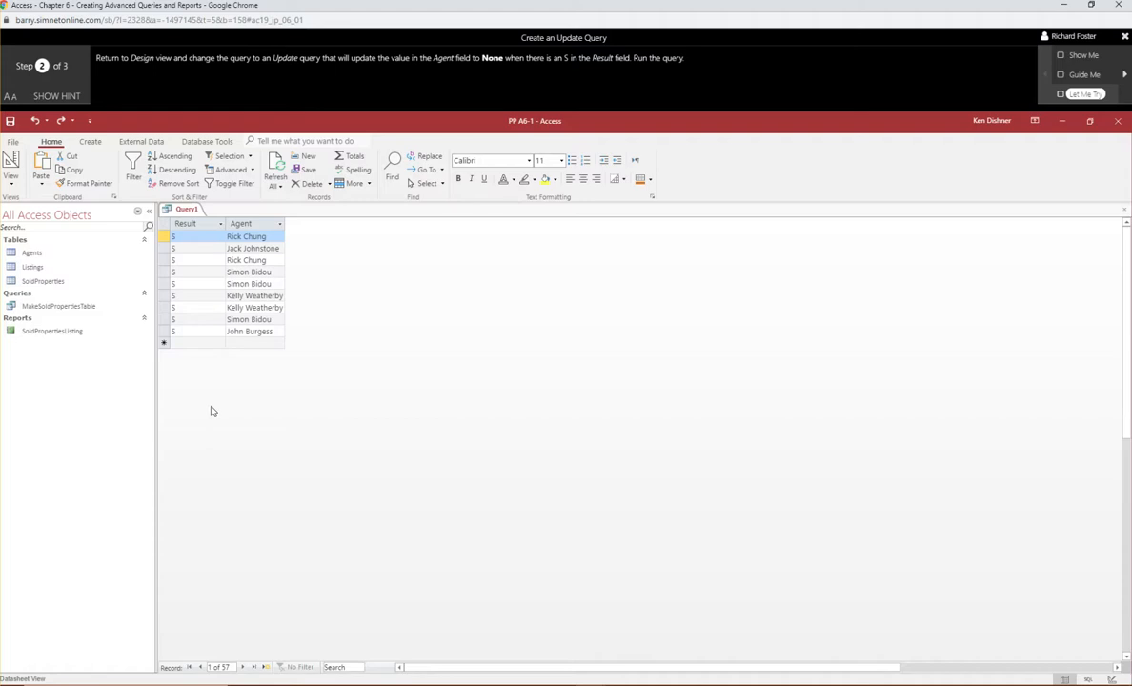
Return the query to Design view and change it to an Update query.
click(11, 186)
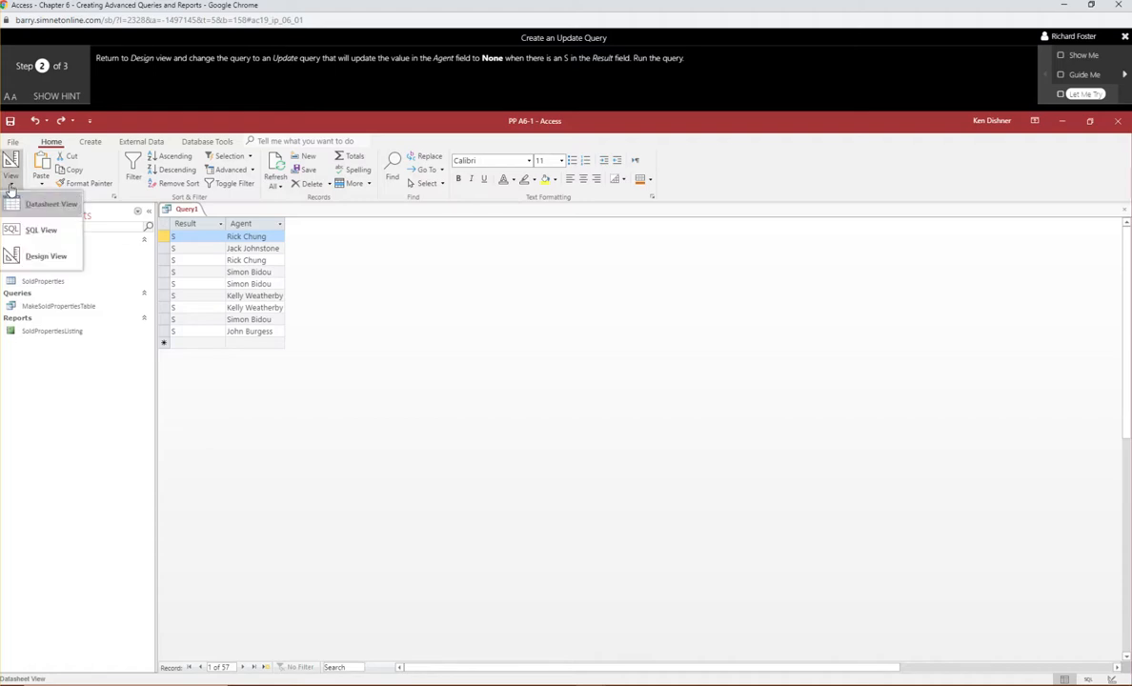
click(38, 254)
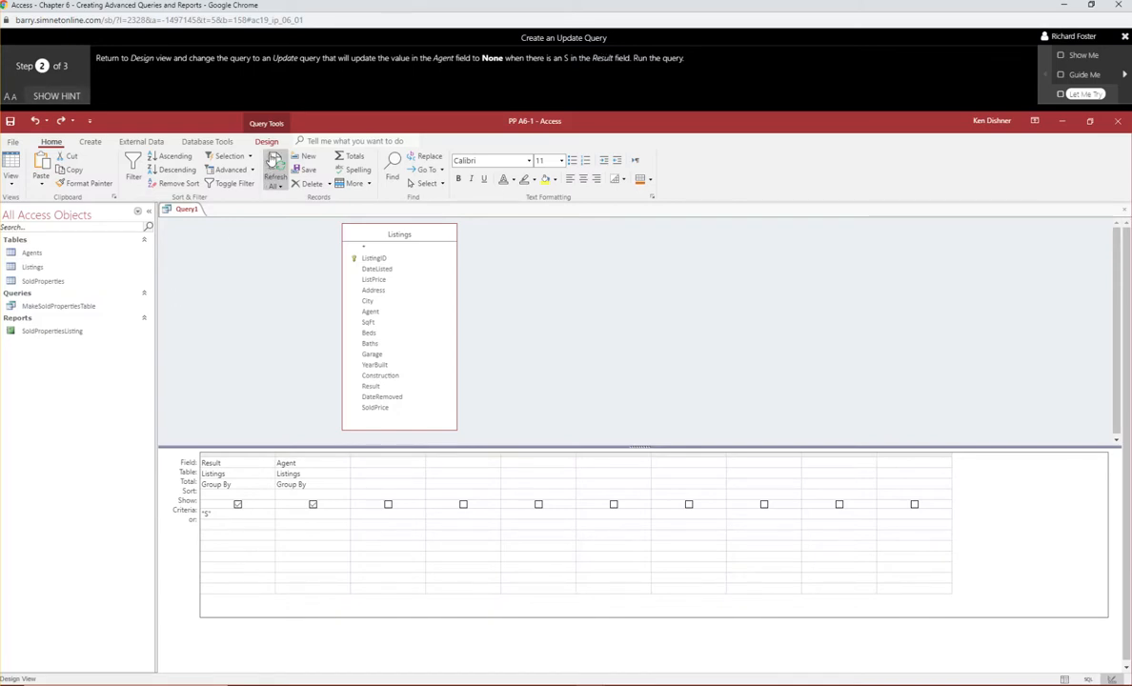
click(269, 142)
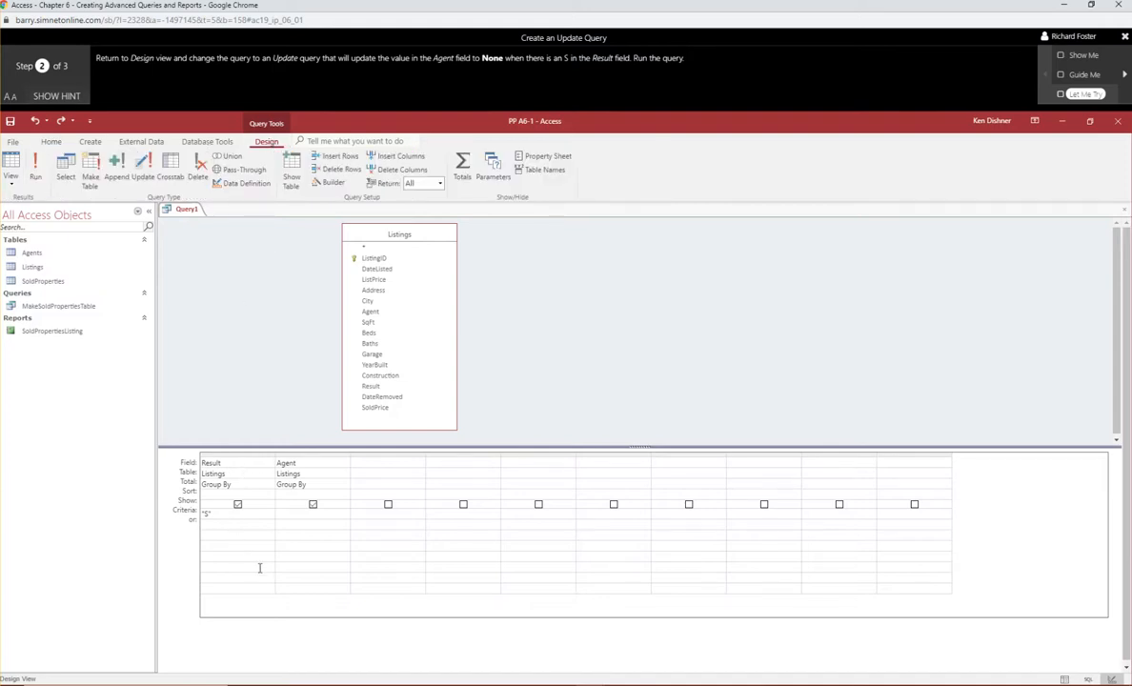
click(142, 168)
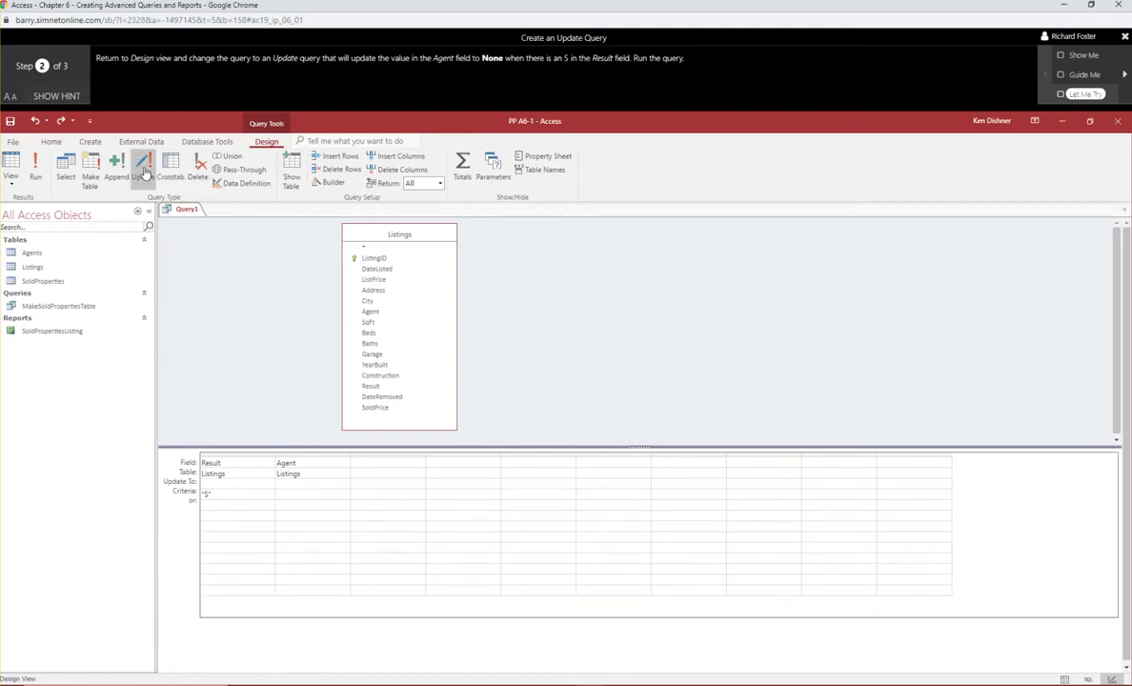
Set the Agent field to update to None and run the query, accepting the row update and continuing to the third step.
click(298, 481)
text(None)
click(35, 170)
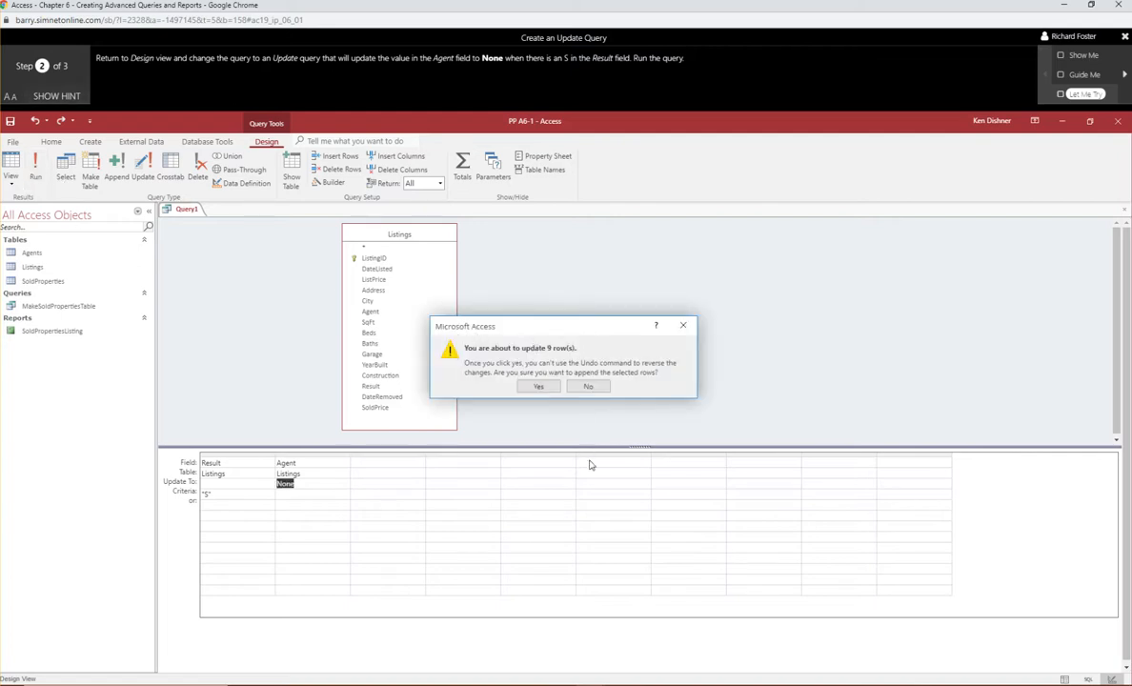
click(536, 385)
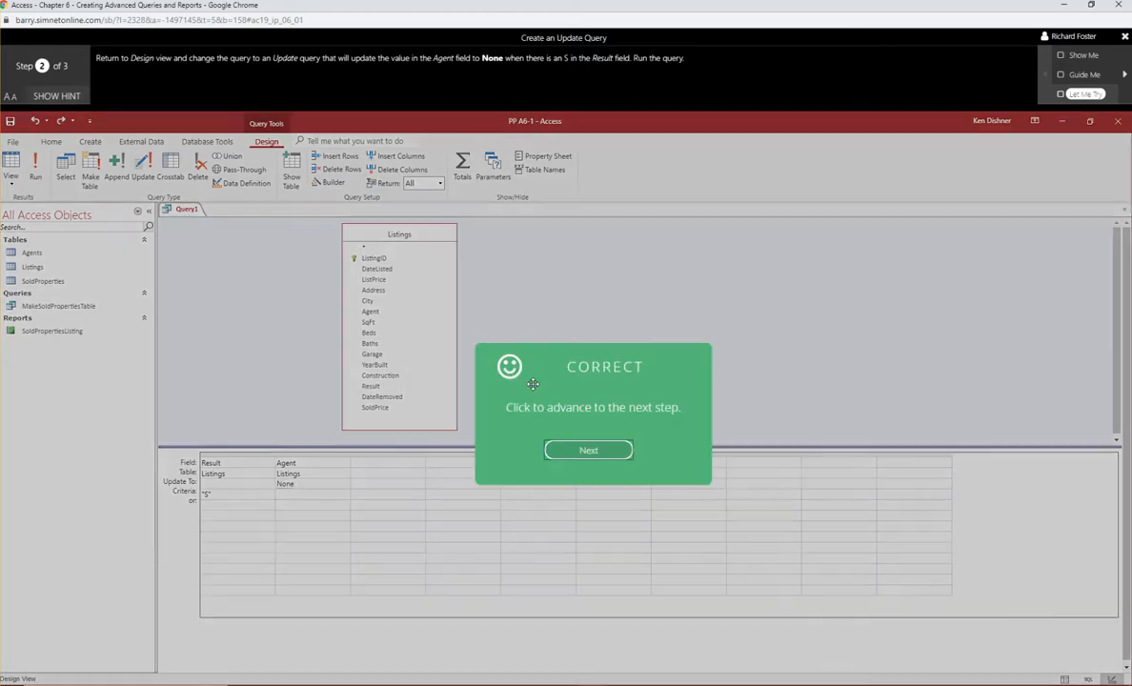
click(572, 448)
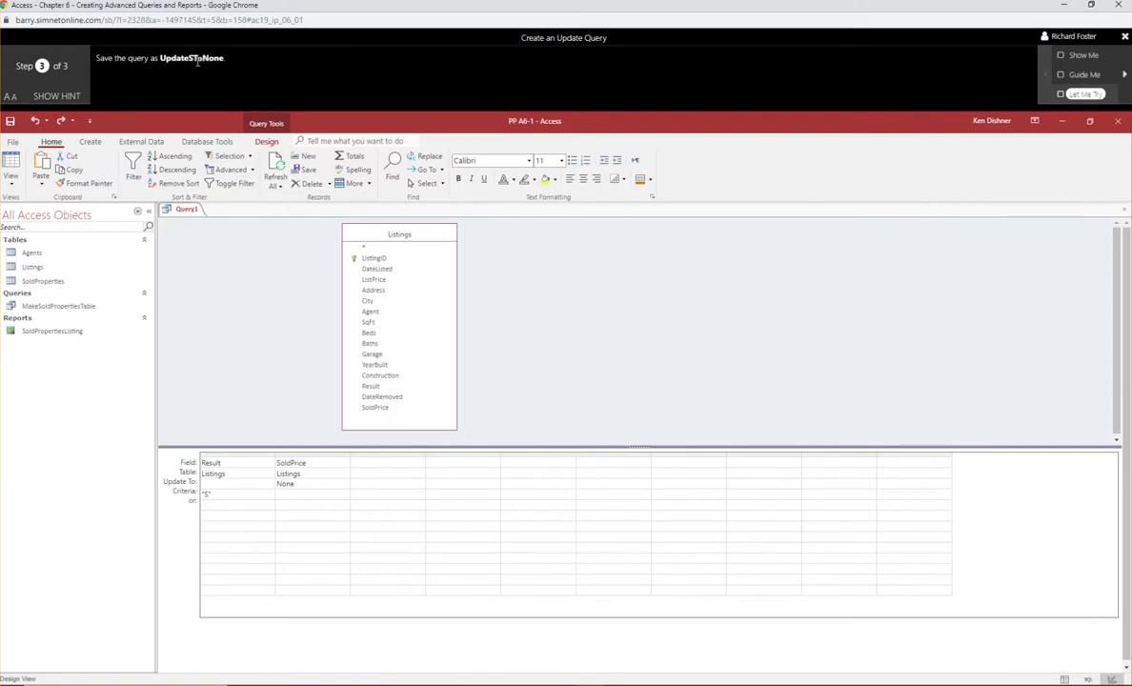
Save the query as UpdateSToNone and continue to the next exercise.
right_click(184, 214)
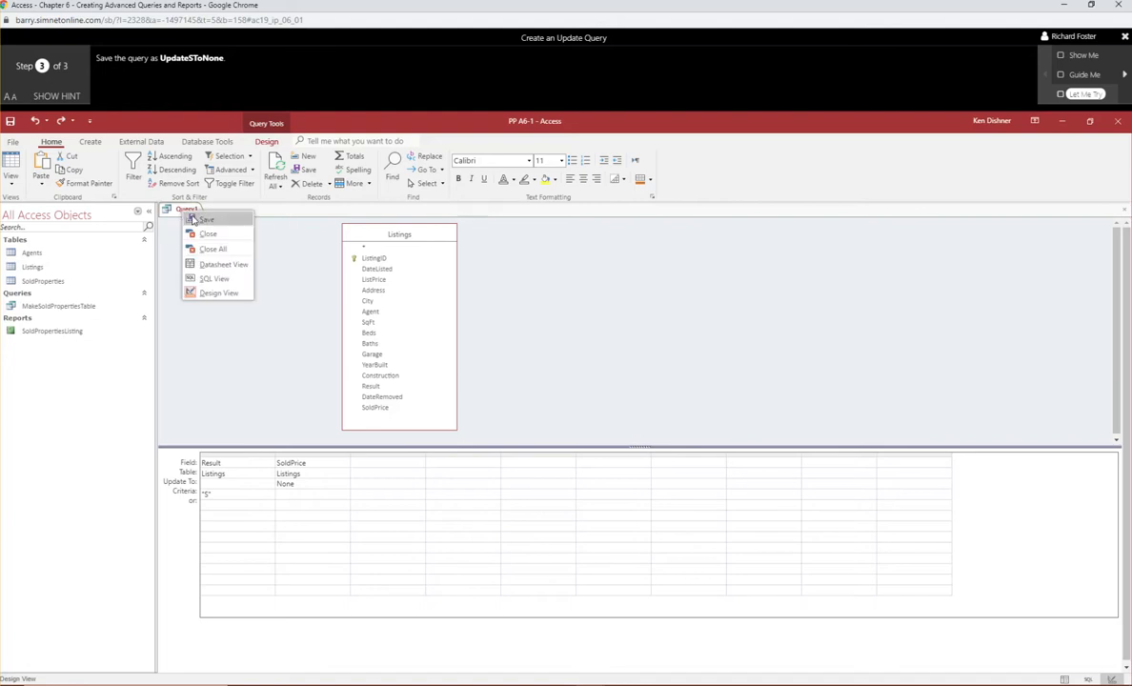
click(202, 223)
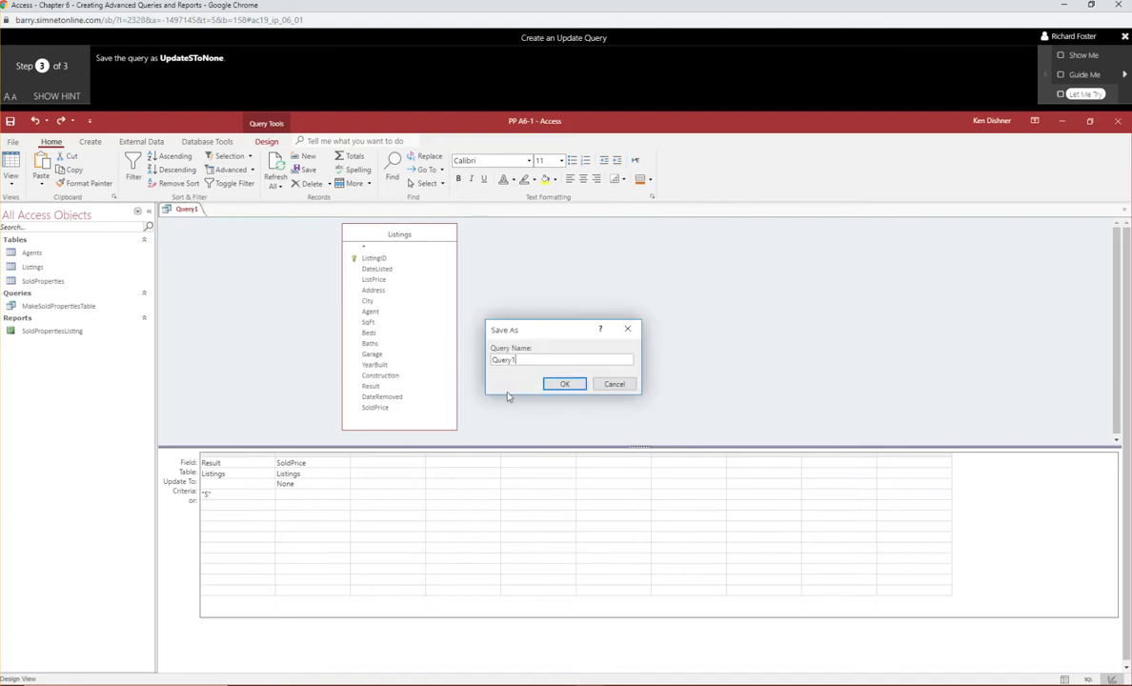
drag(541, 359, 419, 358)
text(Upd)
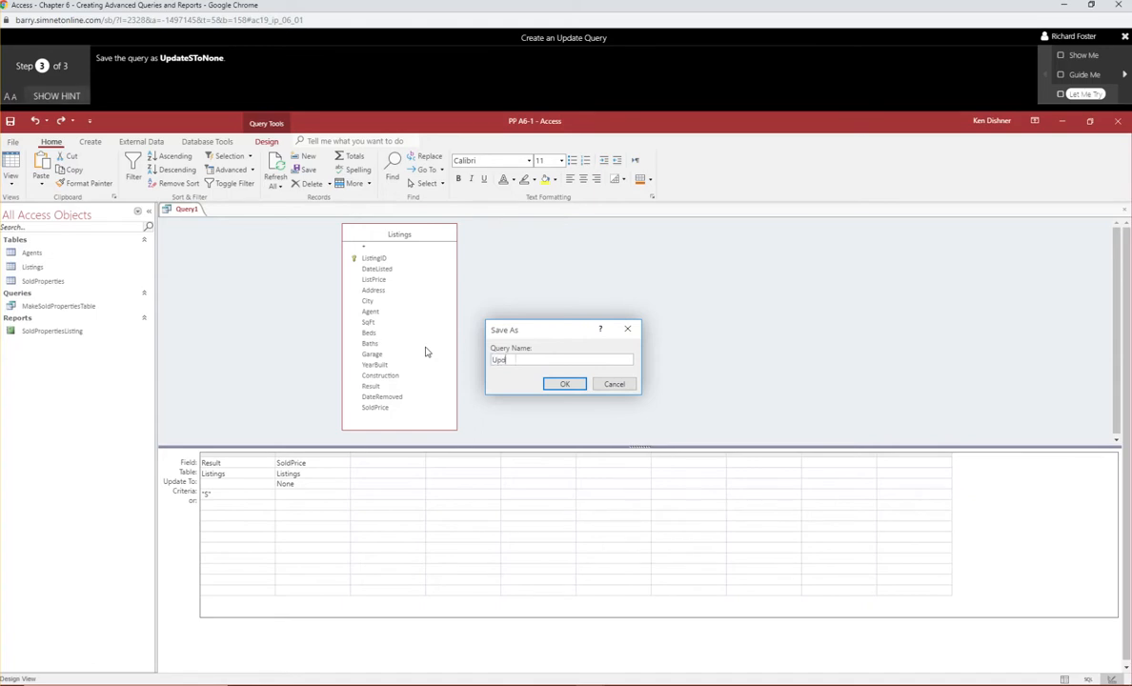
text(ateSToNone)
click(563, 384)
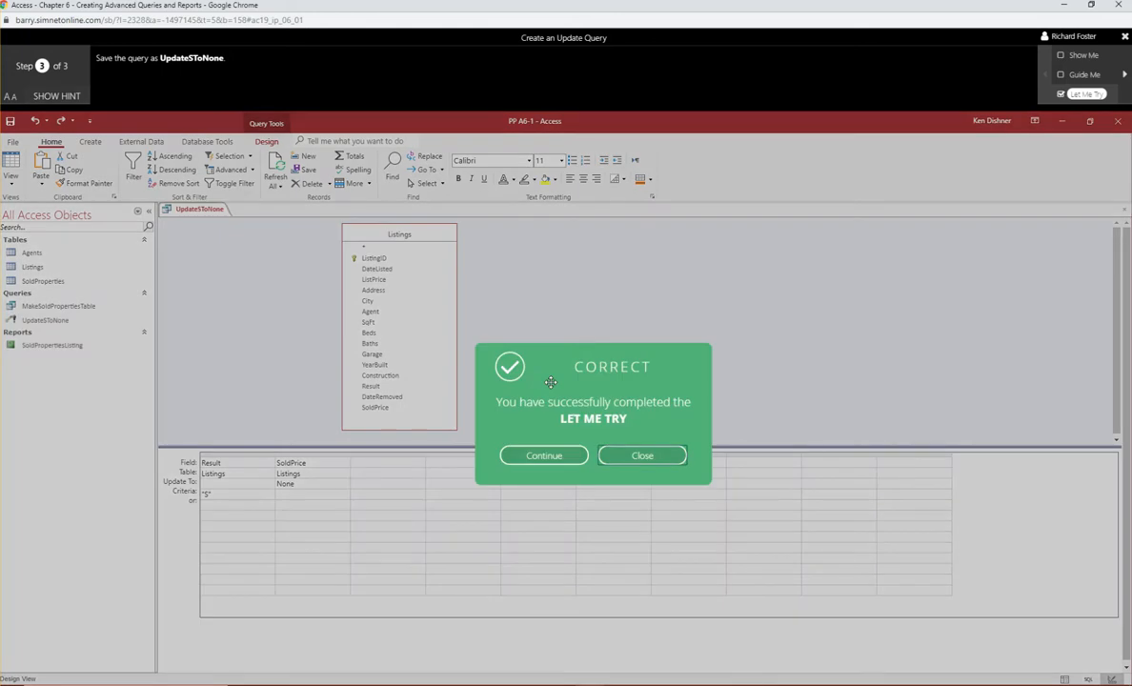
click(545, 457)
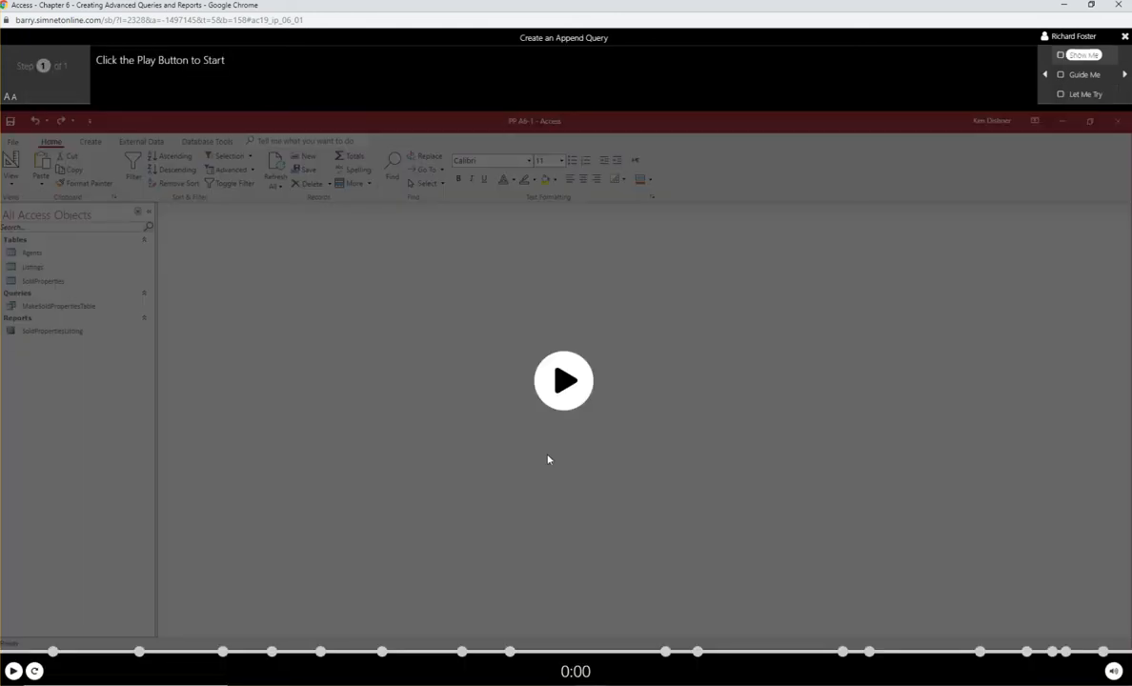